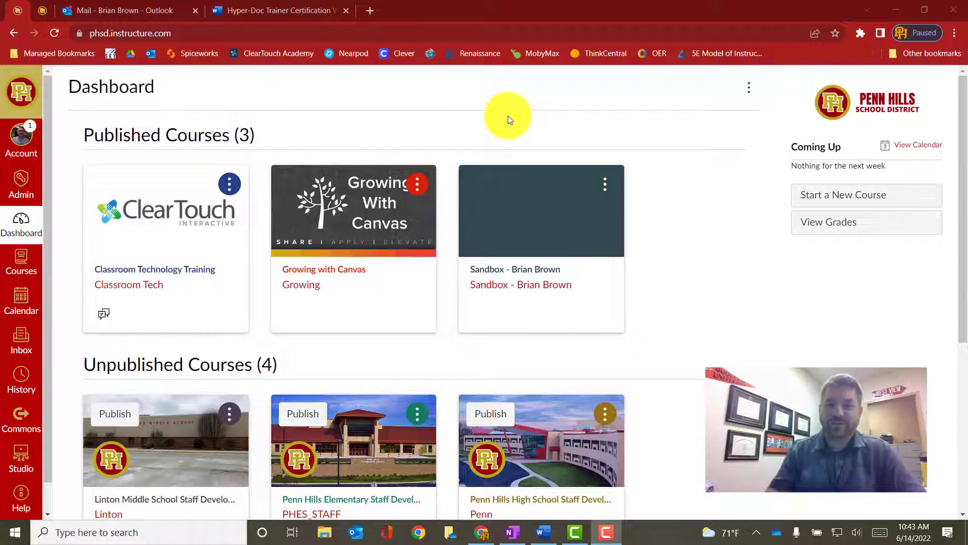
# Step: Open the Sandbox course and bring up the navigation options in its course settings
pyautogui.click(542, 235)
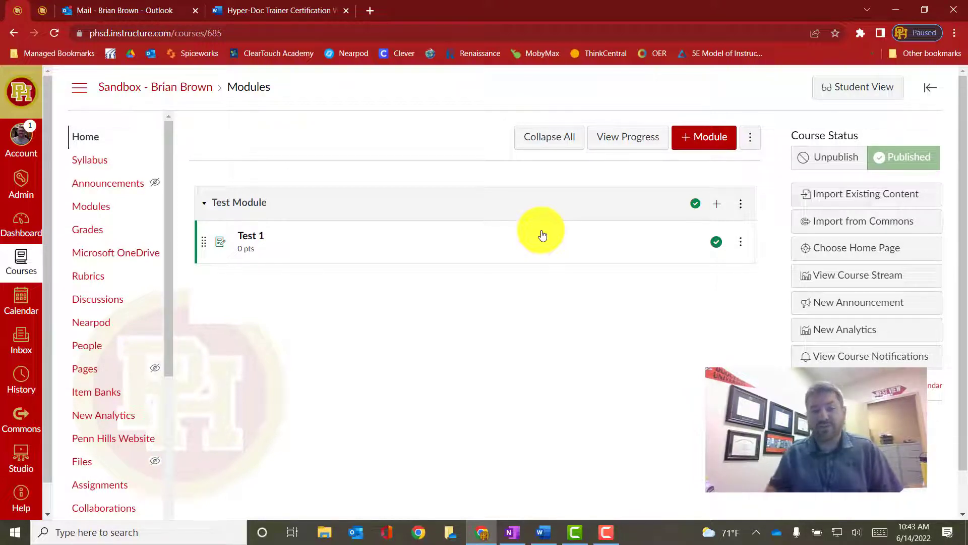
pyautogui.scroll(-4, 123, 145)
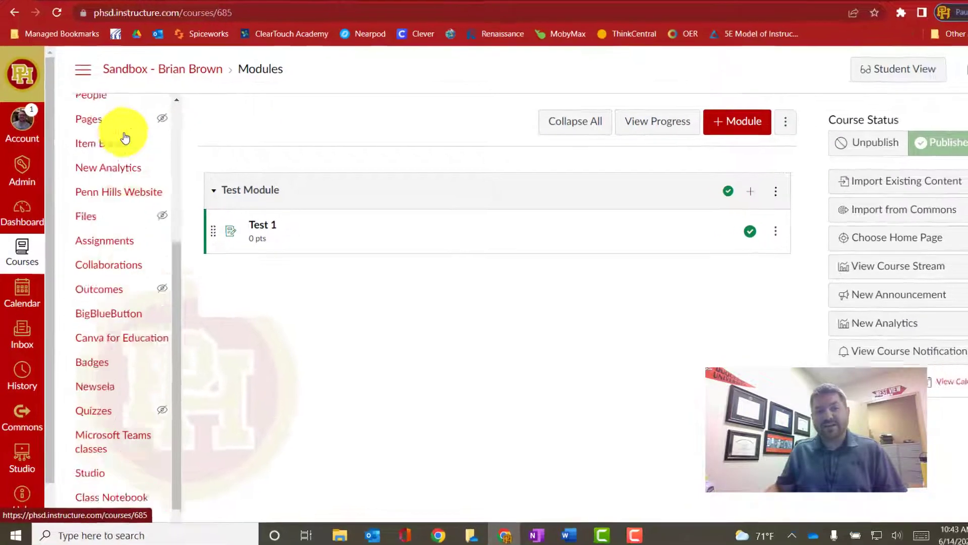
pyautogui.scroll(-3, 125, 138)
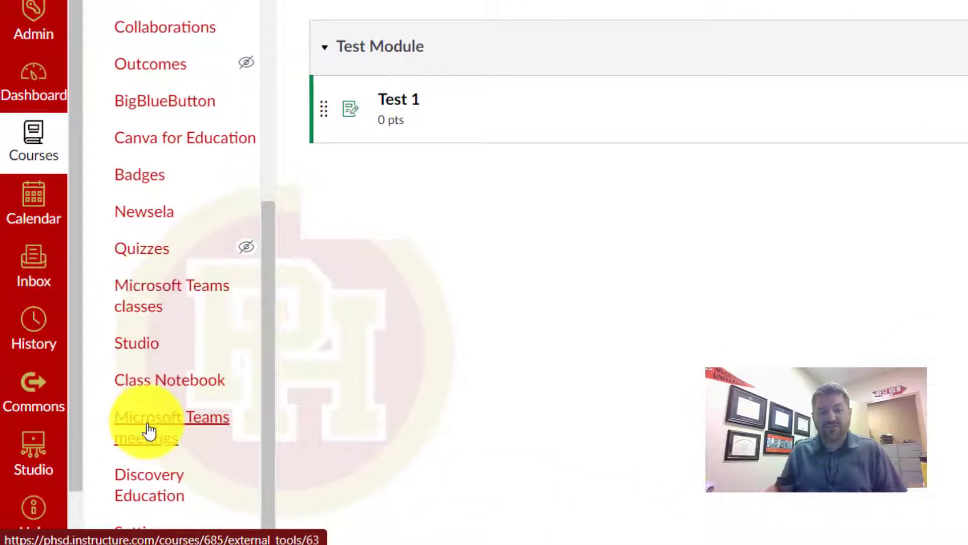
pyautogui.click(150, 537)
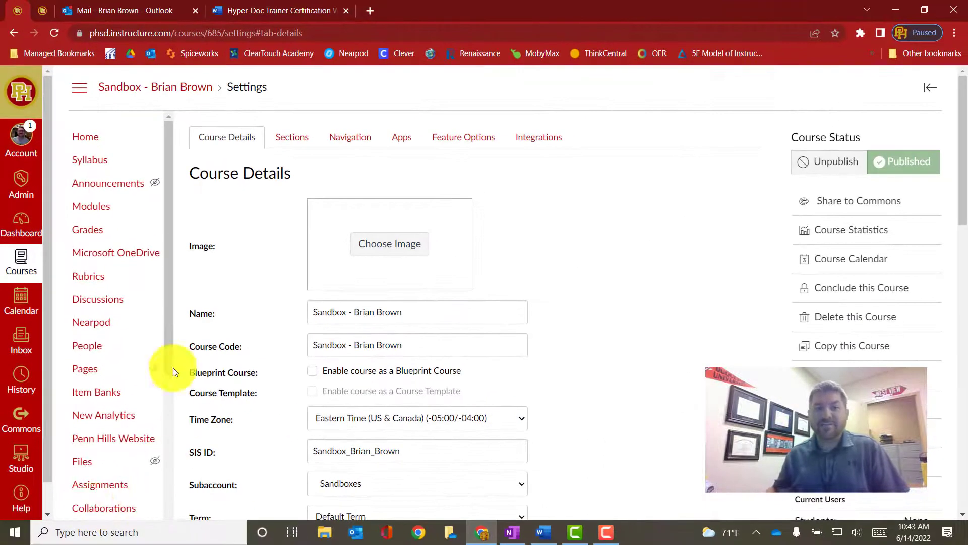
pyautogui.click(350, 144)
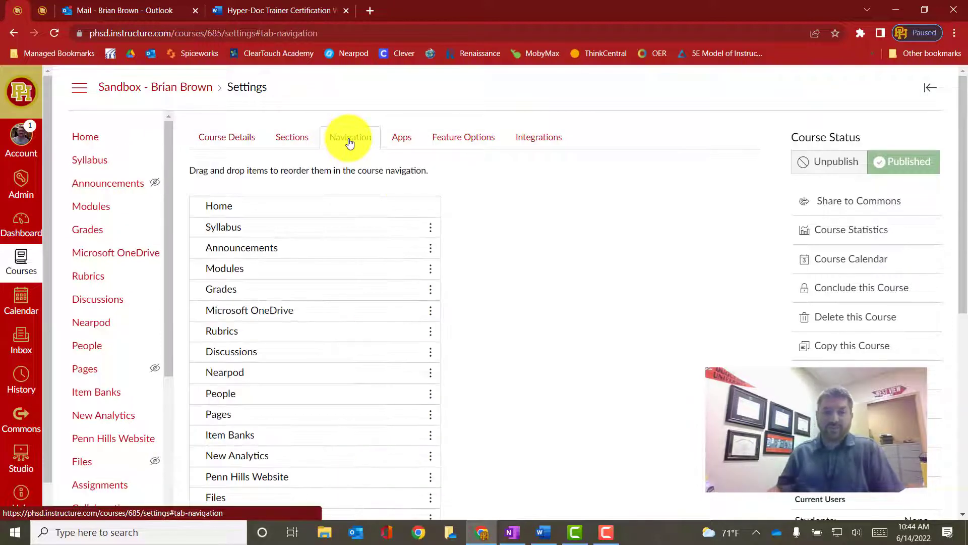
# Step: Hide Discovery Education, Microsoft Teams meetings, Class Notebook and Studio from students in the course navigation
pyautogui.scroll(-5, 281, 157)
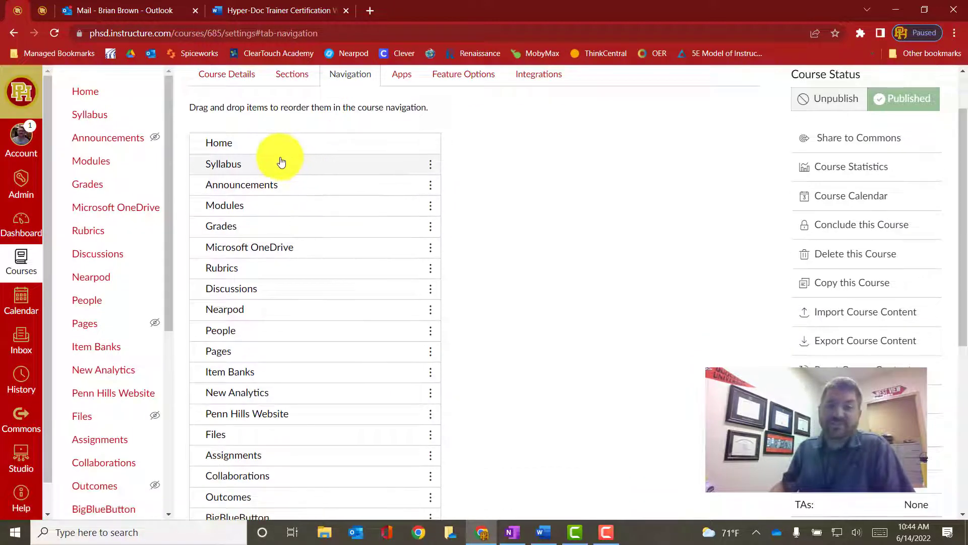
pyautogui.scroll(-3, 272, 166)
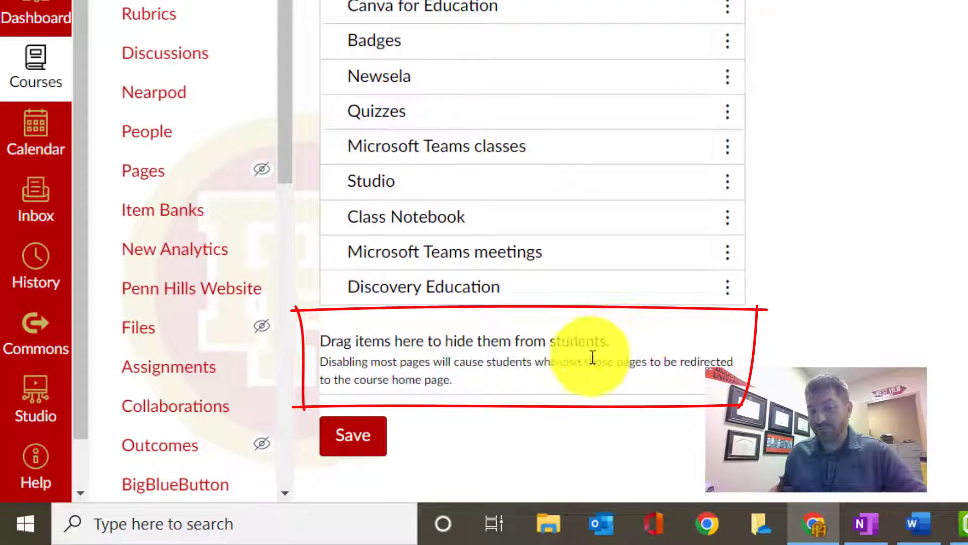
pyautogui.moveTo(456, 292); pyautogui.dragTo(480, 392)
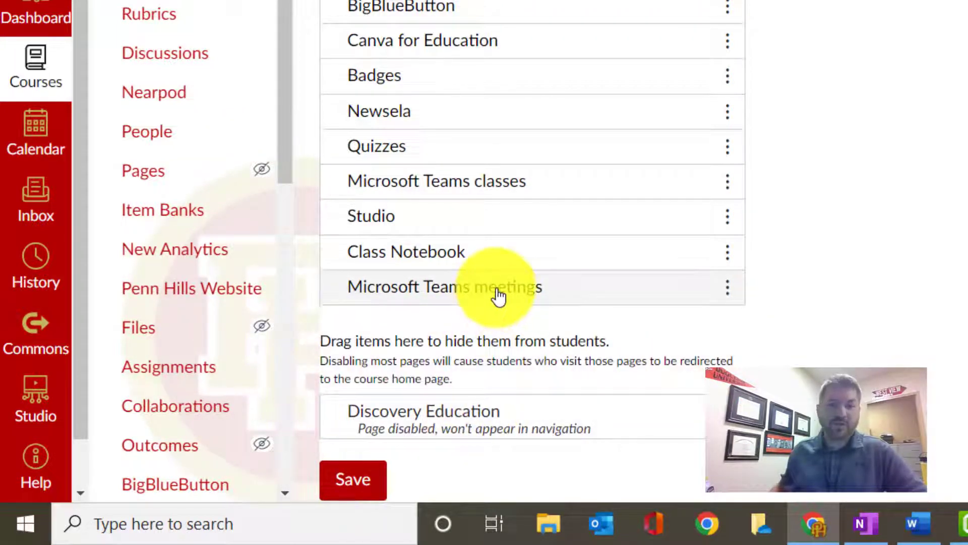
pyautogui.moveTo(490, 286); pyautogui.dragTo(517, 399)
pyautogui.moveTo(440, 247); pyautogui.dragTo(481, 374)
pyautogui.moveTo(459, 222); pyautogui.dragTo(468, 270)
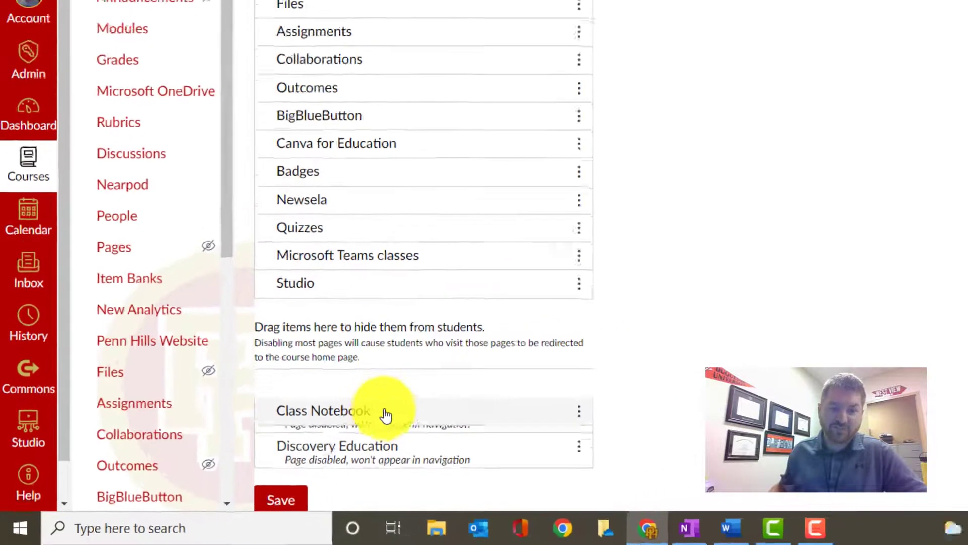
pyautogui.moveTo(280, 385); pyautogui.dragTo(292, 432)
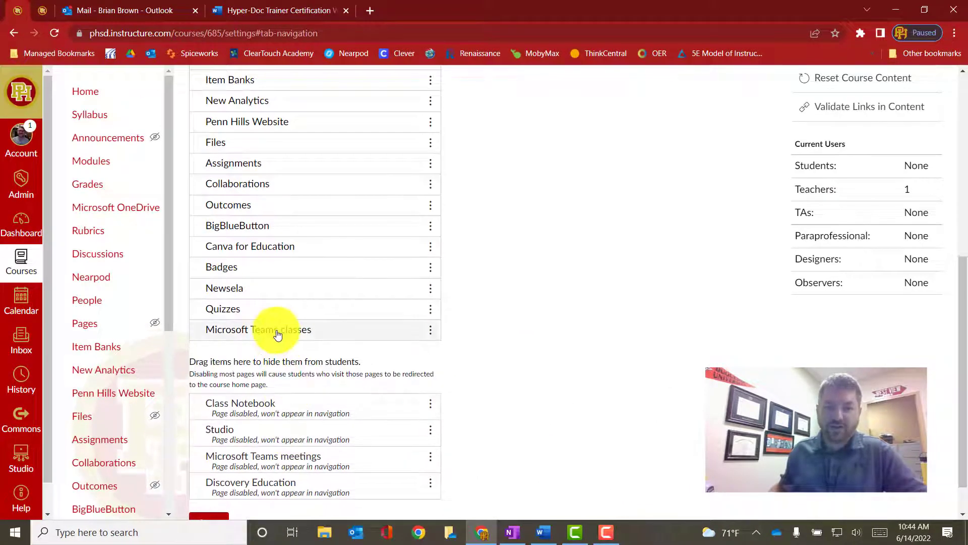
# Step: Move Microsoft Teams classes, Quizzes, Newsela, Badges, Canva for Education and BigBlueButton to the items hidden from students
pyautogui.moveTo(277, 329); pyautogui.dragTo(285, 388)
pyautogui.moveTo(281, 320); pyautogui.dragTo(290, 388)
pyautogui.moveTo(277, 286); pyautogui.dragTo(289, 359)
pyautogui.moveTo(259, 258); pyautogui.dragTo(296, 434)
# Step: Move Outcomes, Collaborations, Assignments, Files and Penn Hills Website to the items hidden from students
pyautogui.scroll(2, 309, 331)
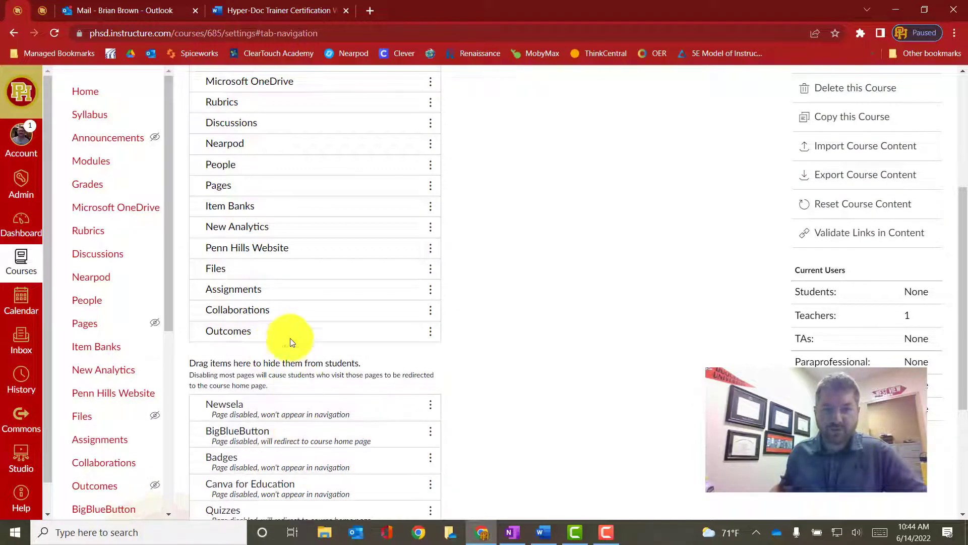
pyautogui.moveTo(281, 331); pyautogui.dragTo(324, 401)
pyautogui.moveTo(288, 296); pyautogui.dragTo(302, 328)
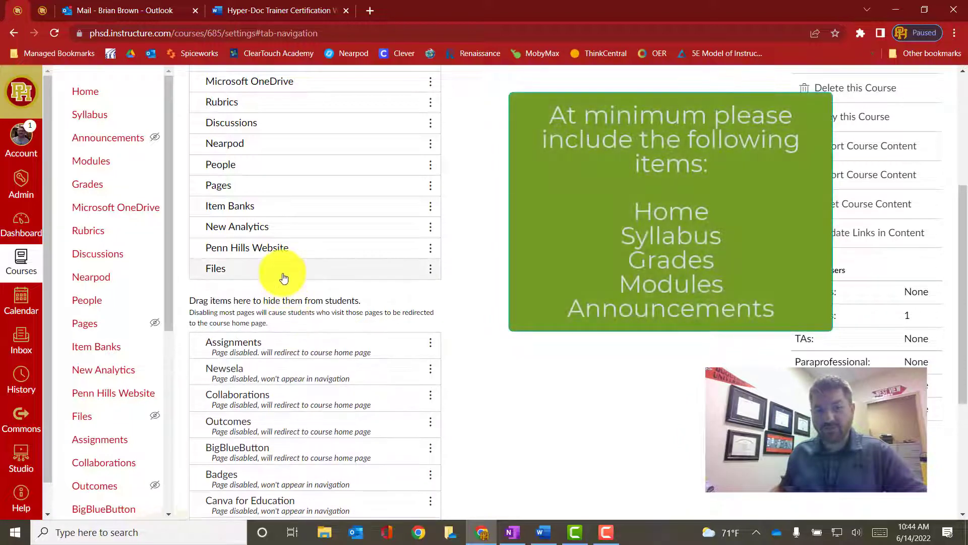
pyautogui.moveTo(281, 274); pyautogui.dragTo(309, 357)
pyautogui.moveTo(282, 257); pyautogui.dragTo(308, 341)
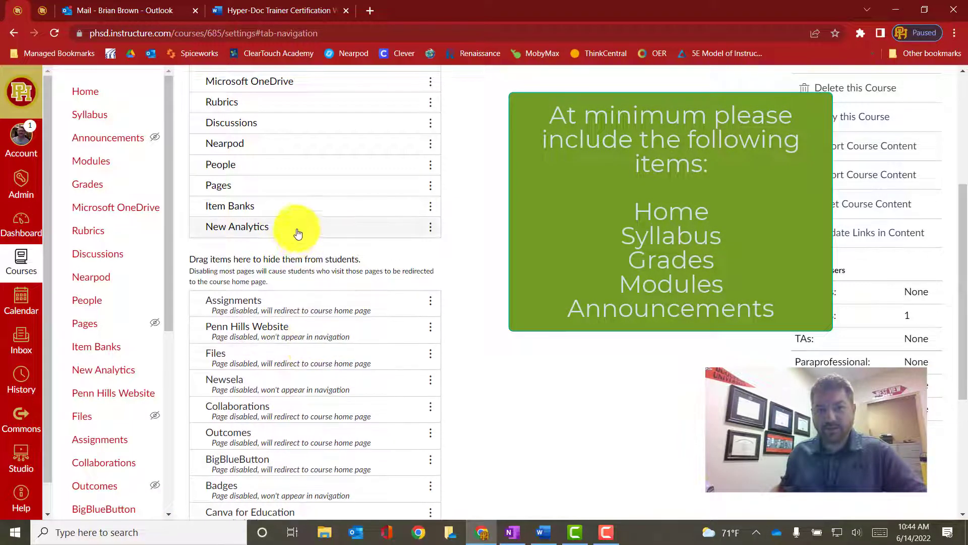
# Step: Hide New Analytics, Item Banks, Pages, People and Nearpod from students in the course navigation
pyautogui.moveTo(296, 229); pyautogui.dragTo(328, 354)
pyautogui.moveTo(295, 208); pyautogui.dragTo(328, 341)
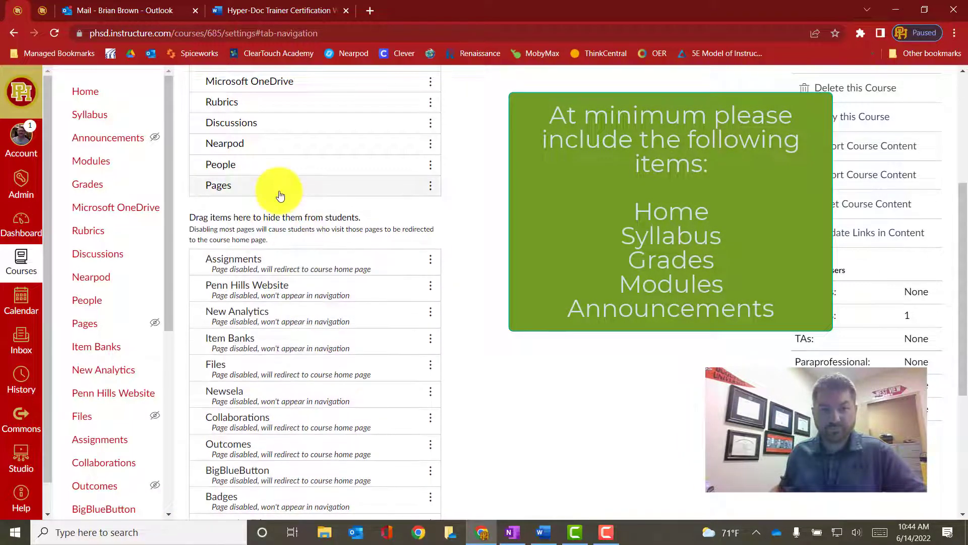
pyautogui.moveTo(277, 192); pyautogui.dragTo(326, 327)
pyautogui.moveTo(277, 162); pyautogui.dragTo(323, 271)
# Step: Hide Discussions, Rubrics and Microsoft OneDrive, keeping Home, Syllabus, Announcements, Modules and Grades in the course navigation
pyautogui.scroll(2, 323, 271)
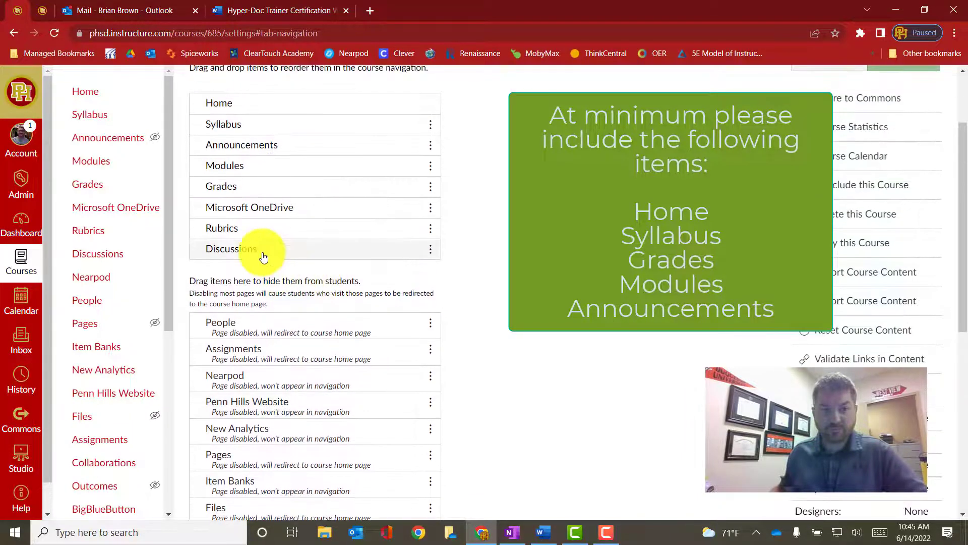
pyautogui.moveTo(261, 251); pyautogui.dragTo(295, 337)
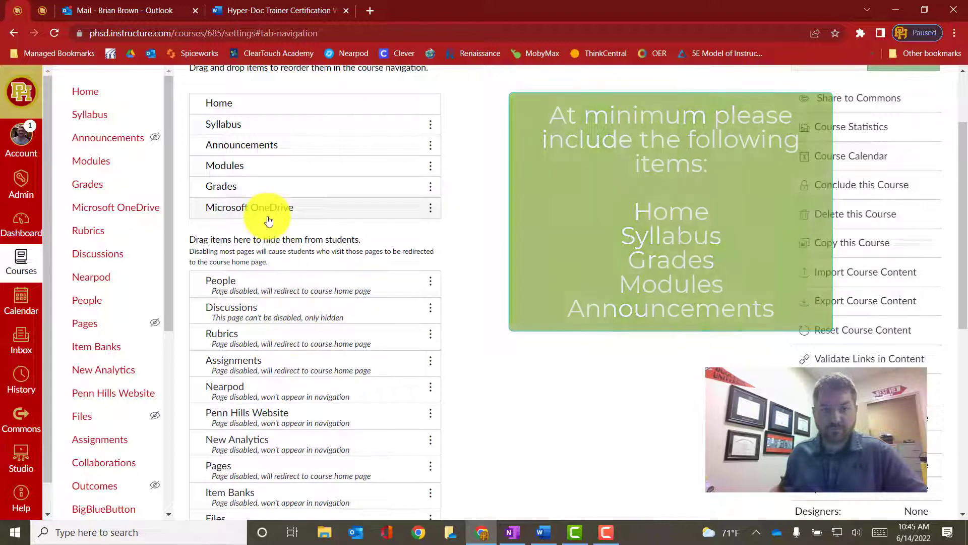
pyautogui.moveTo(268, 216); pyautogui.dragTo(312, 351)
pyautogui.scroll(1, 312, 351)
pyautogui.scroll(1, 312, 351)
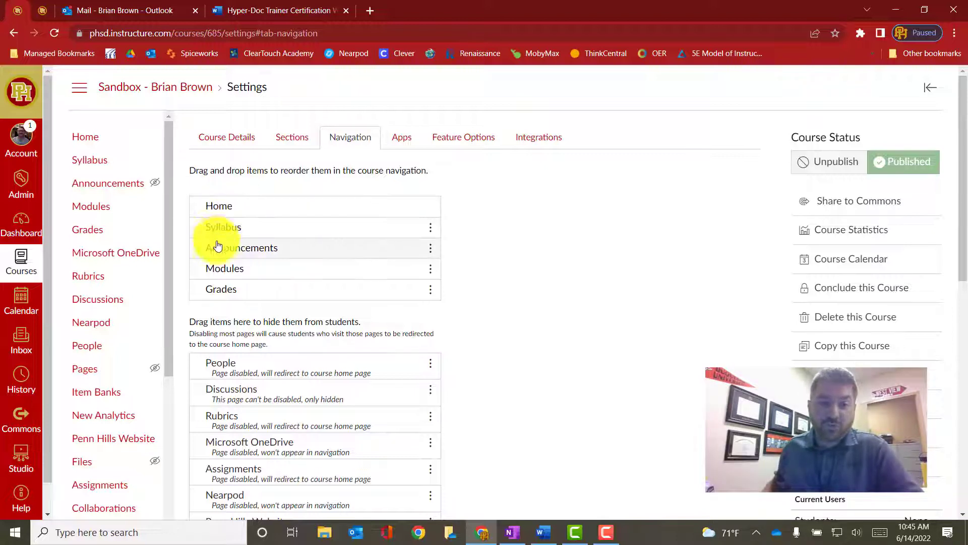
# Step: Save the course navigation changes
pyautogui.moveTo(216, 295)
pyautogui.mouseDown()
pyautogui.moveTo(216, 260)
pyautogui.moveTo(228, 290)
pyautogui.mouseUp()
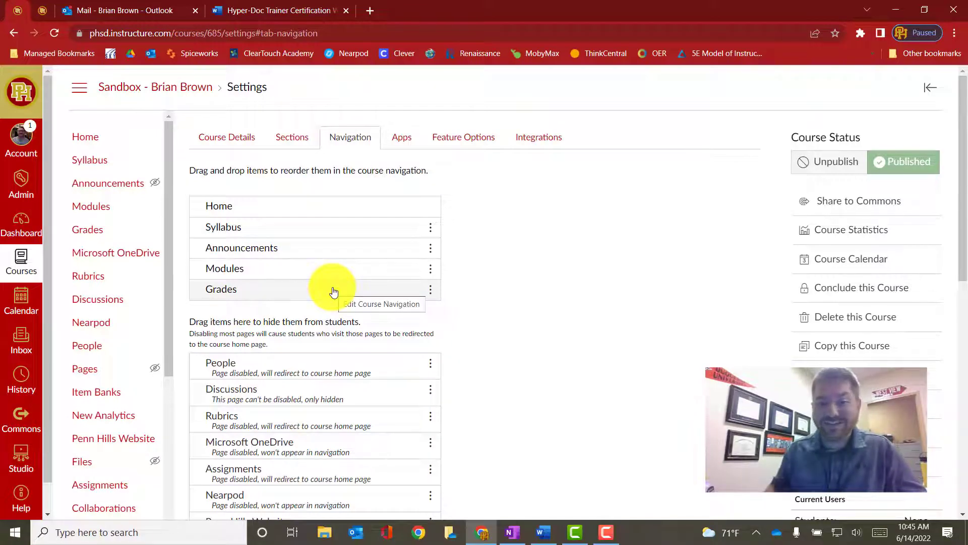
pyautogui.scroll(-10, 333, 292)
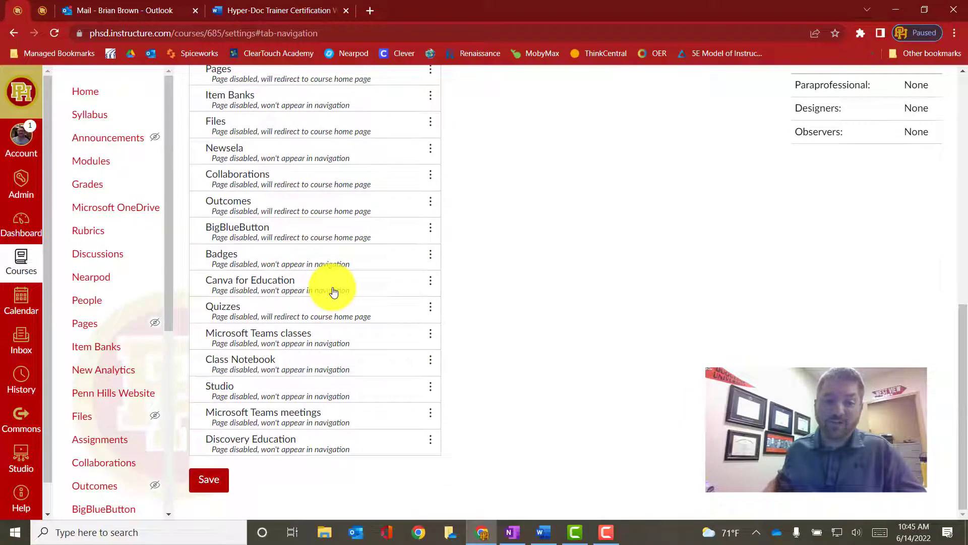
pyautogui.click(208, 480)
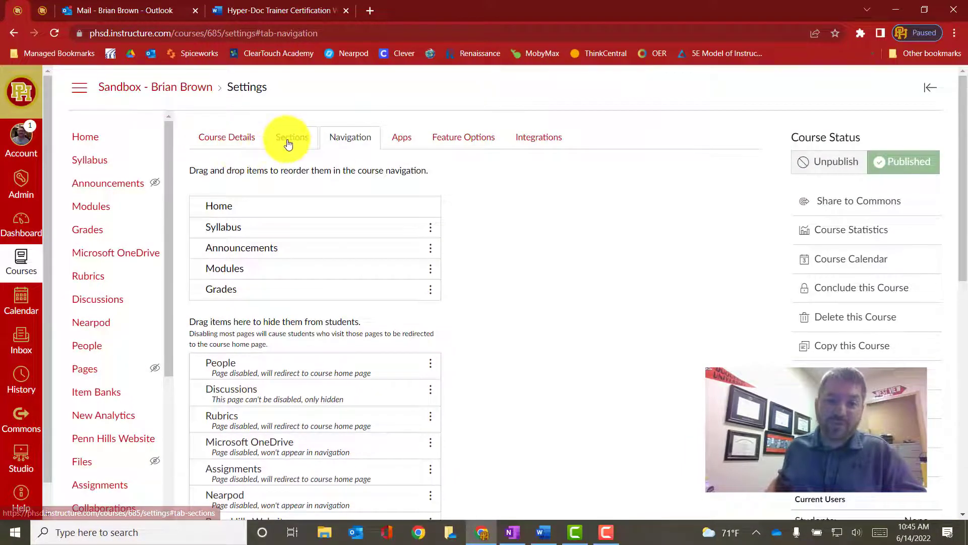
pyautogui.scroll(-10, 266, 285)
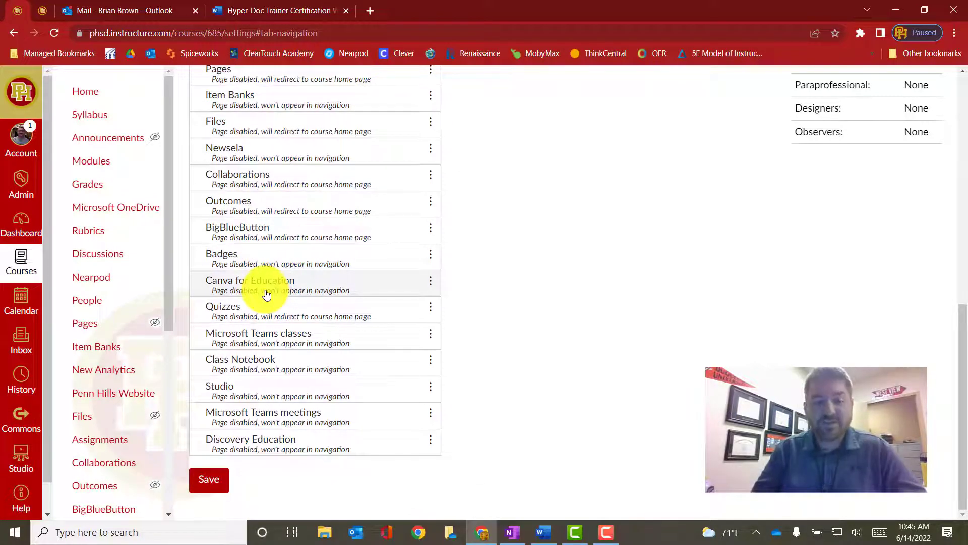
pyautogui.click(212, 483)
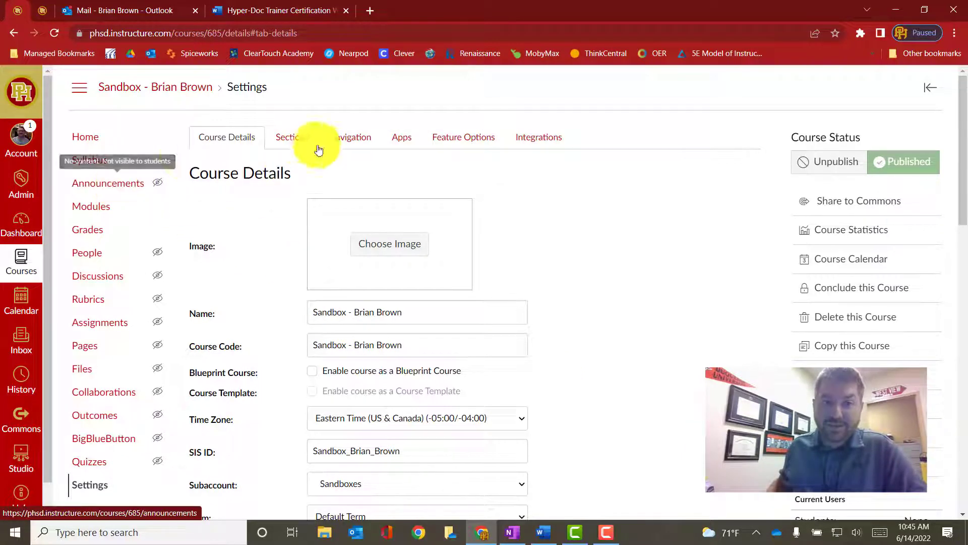
# Step: Reopen the course navigation settings and review the list of items hidden from students
pyautogui.click(348, 137)
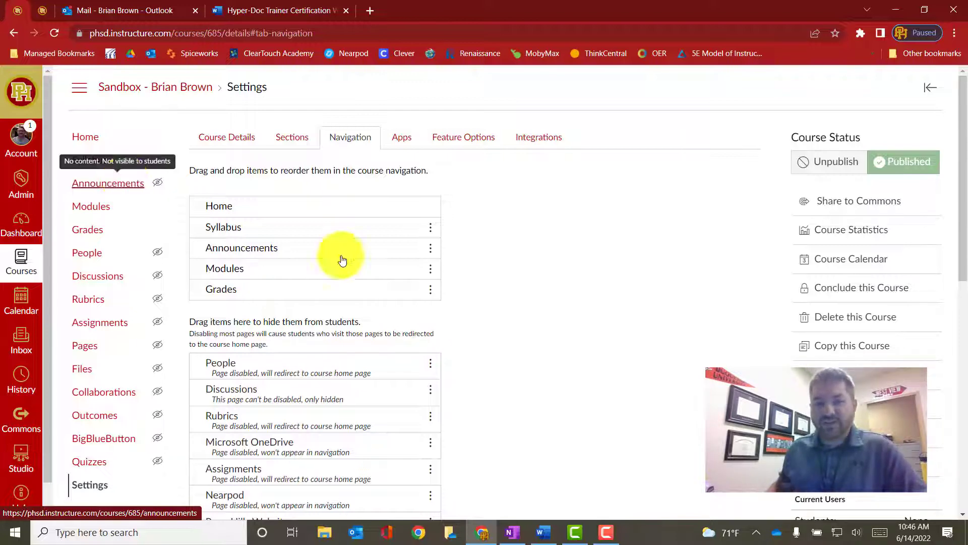
pyautogui.scroll(-8, 121, 303)
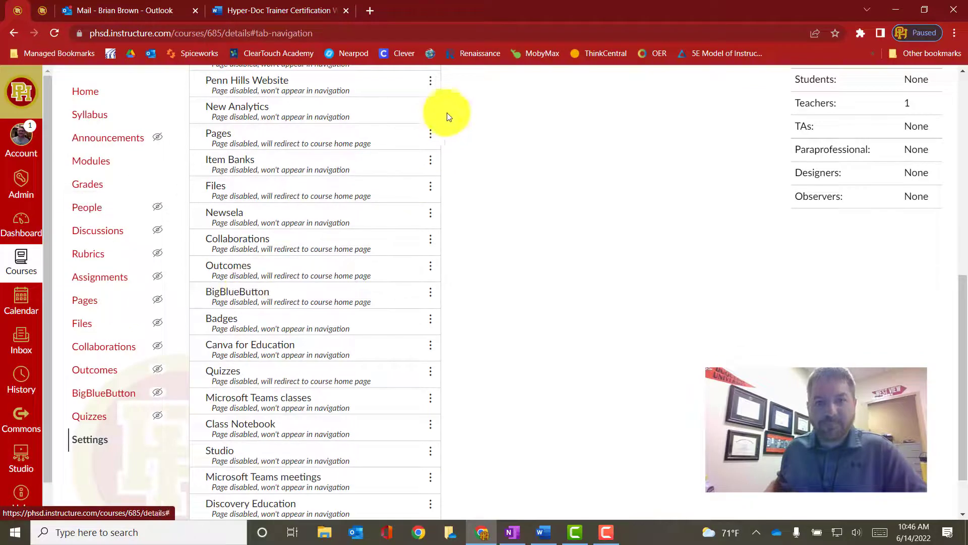